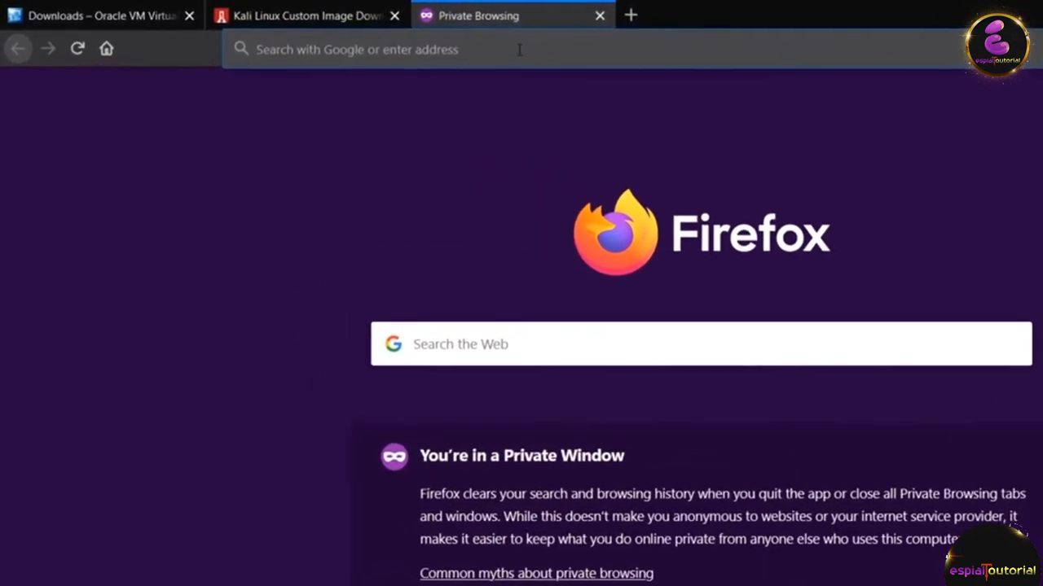
# Step: Search Google for 'metasploitable 2' and look over the SourceForge results
pyautogui.write('meta')
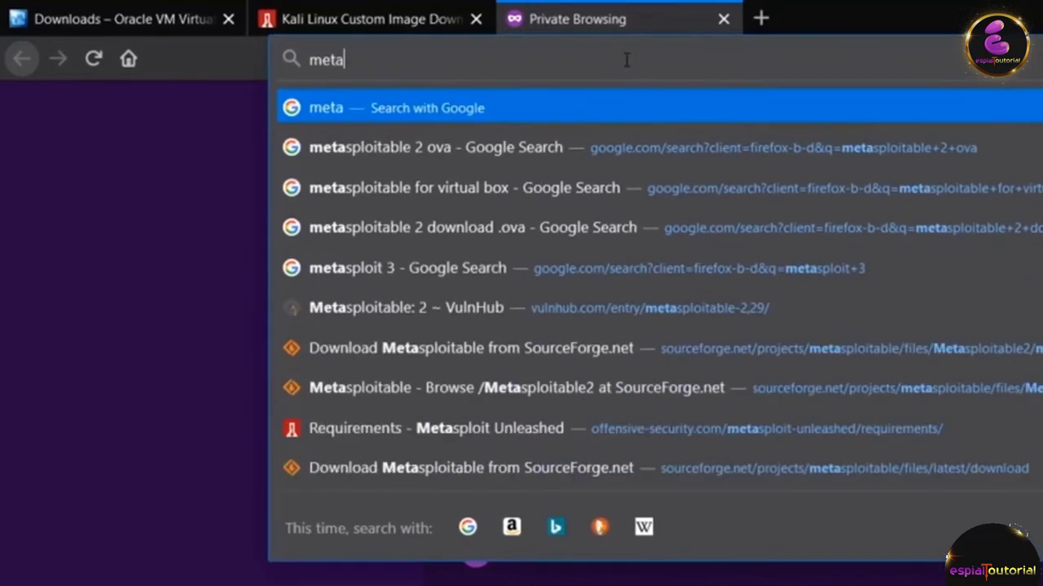
pyautogui.write('sploitabl')
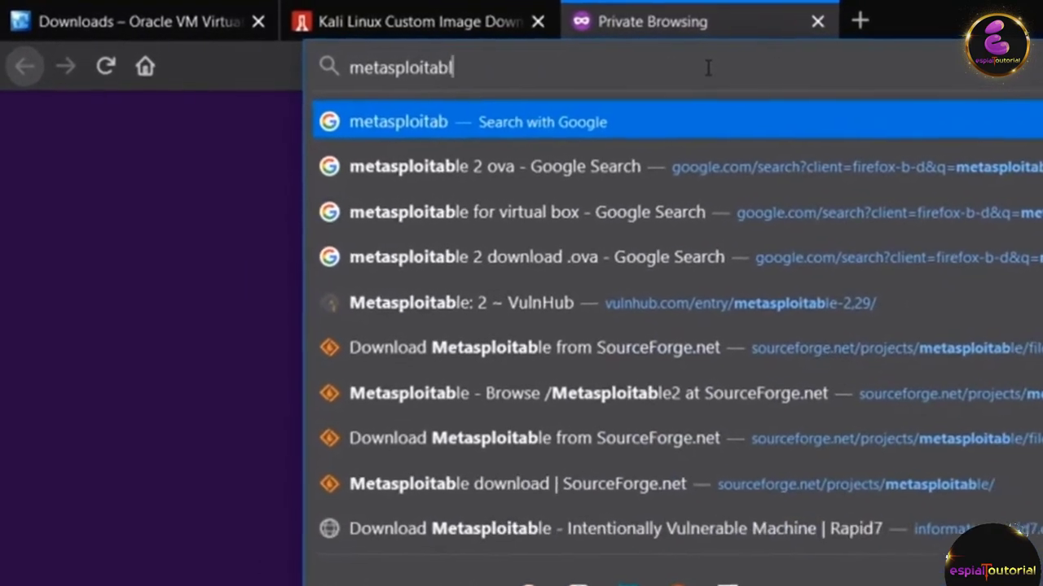
pyautogui.write('e 2')
pyautogui.press('Return')
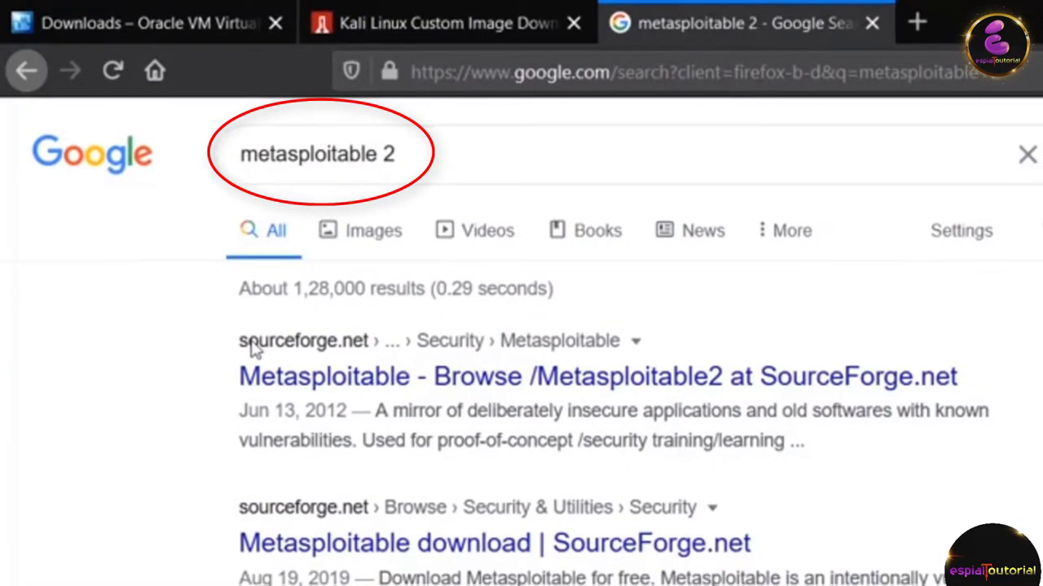
pyautogui.scroll(-5, 246, 342)
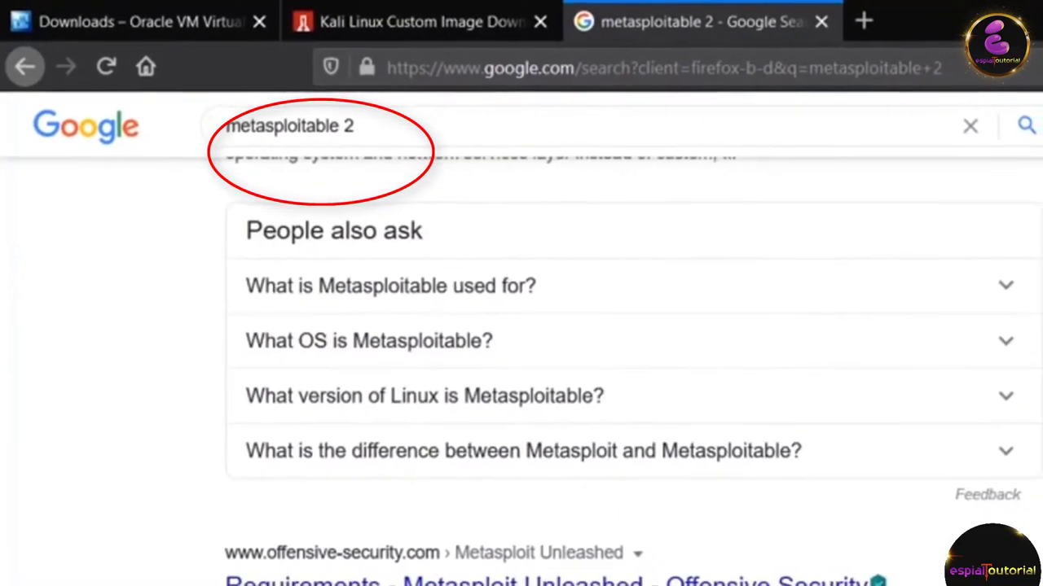
pyautogui.scroll(5, 456, 371)
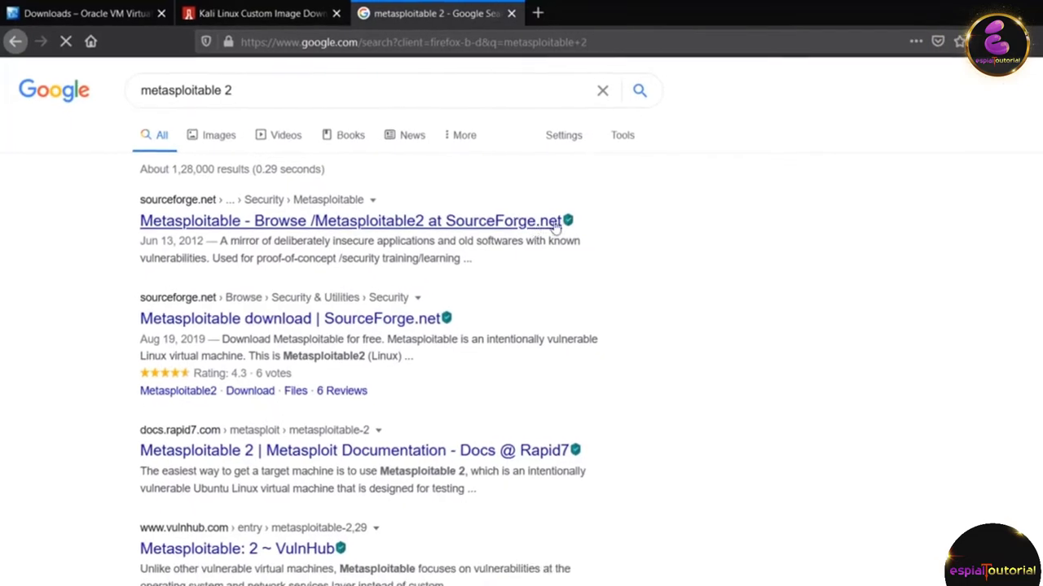
# Step: Open the SourceForge Metasploitable2 page and download metasploitable-linux-2.0.0.zip
pyautogui.click(380, 208)
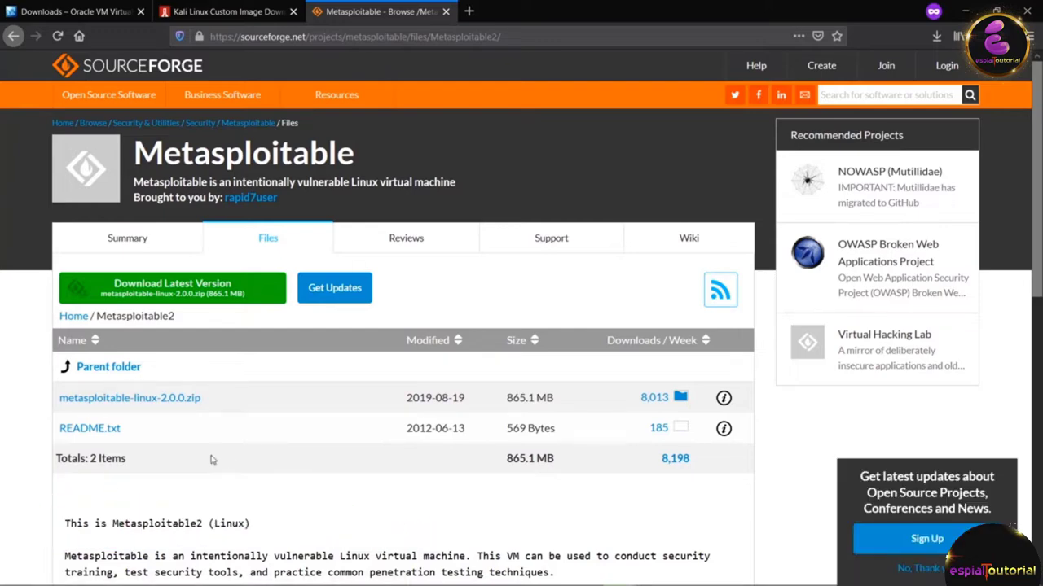
pyautogui.click(163, 285)
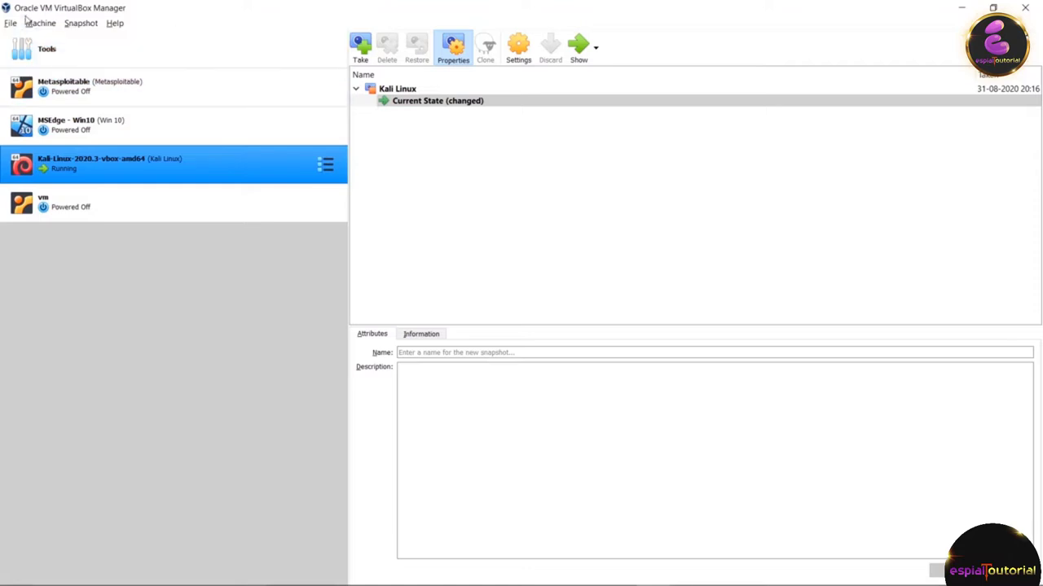
# Step: Start a new virtual machine and name it Vuln
pyautogui.click(34, 23)
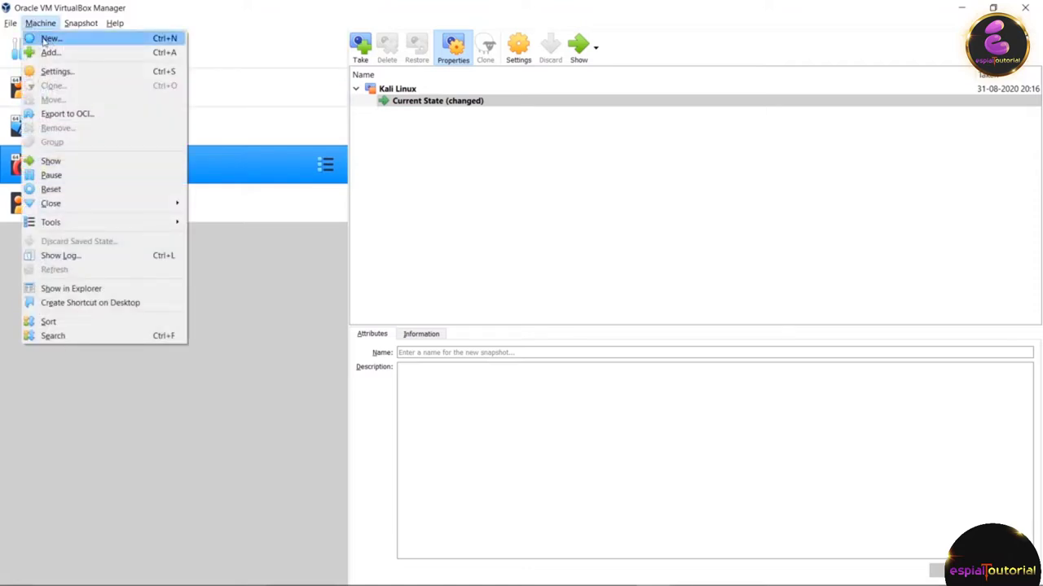
pyautogui.click(47, 38)
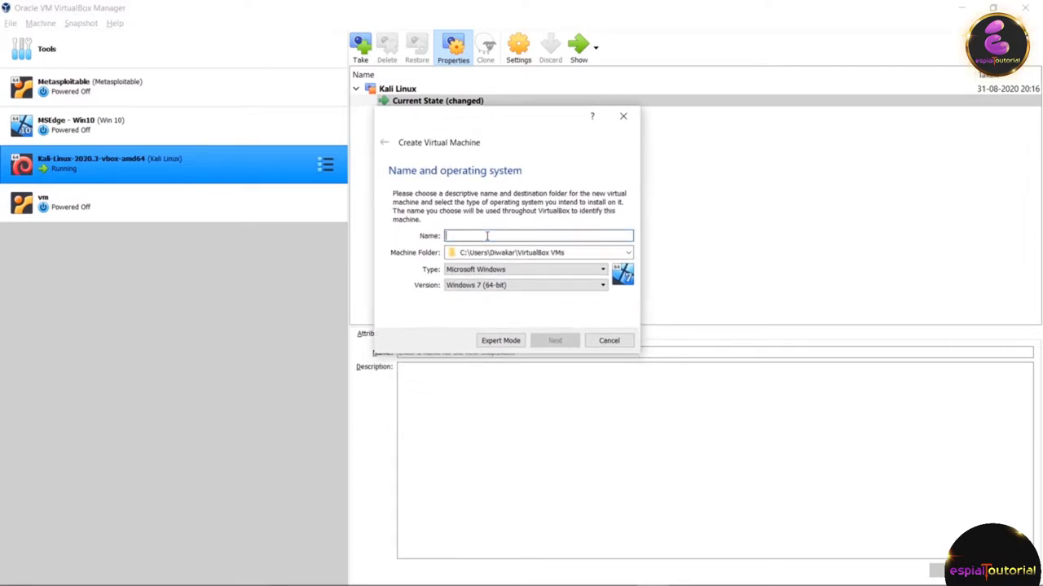
pyautogui.write('N')
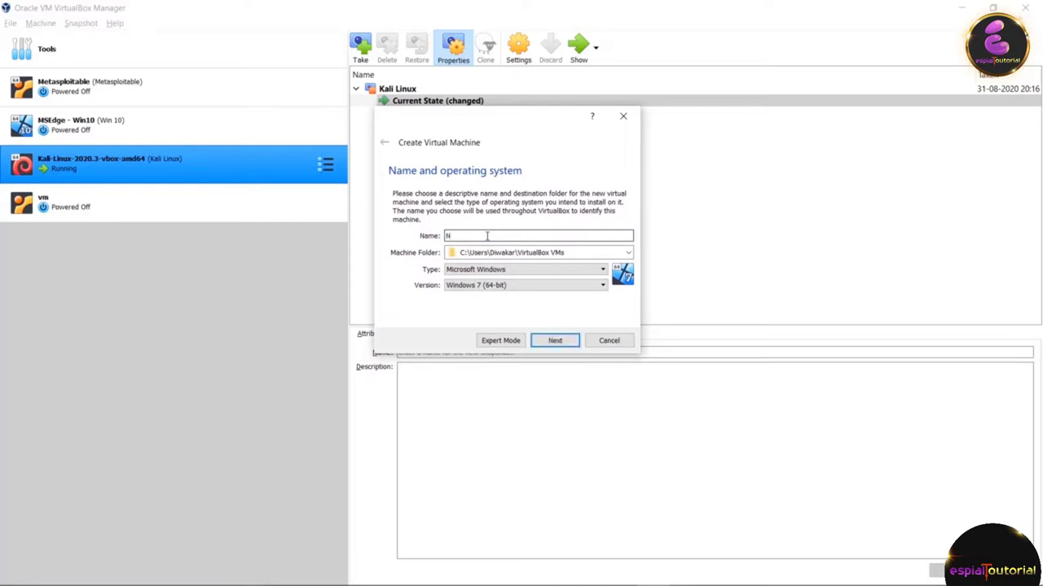
pyautogui.press('BackSpace')
pyautogui.write('V')
# Step: Set the machine's type to Linux and version to Ubuntu (64-bit)
pyautogui.click(544, 269)
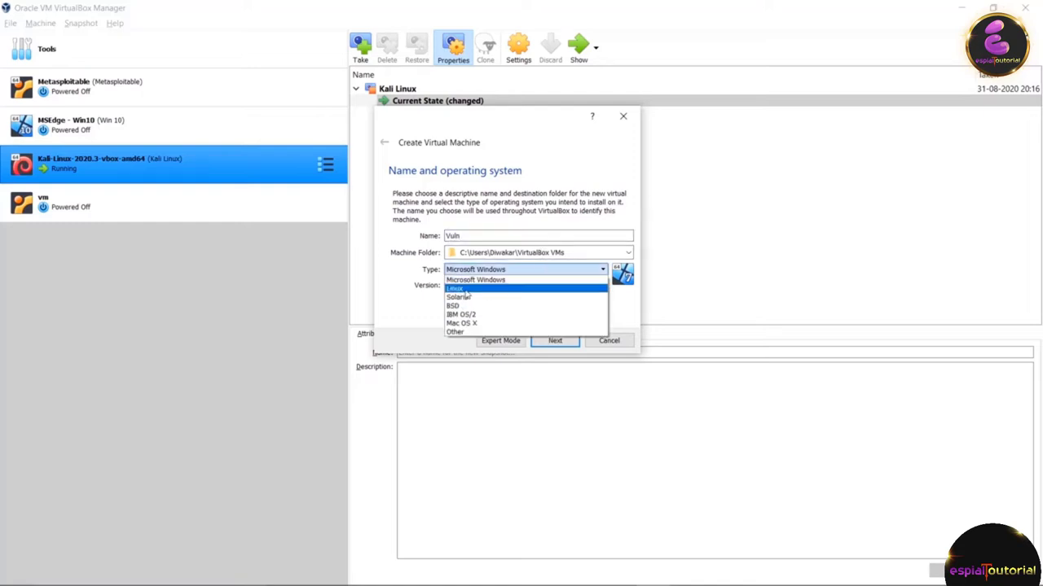
pyautogui.click(465, 291)
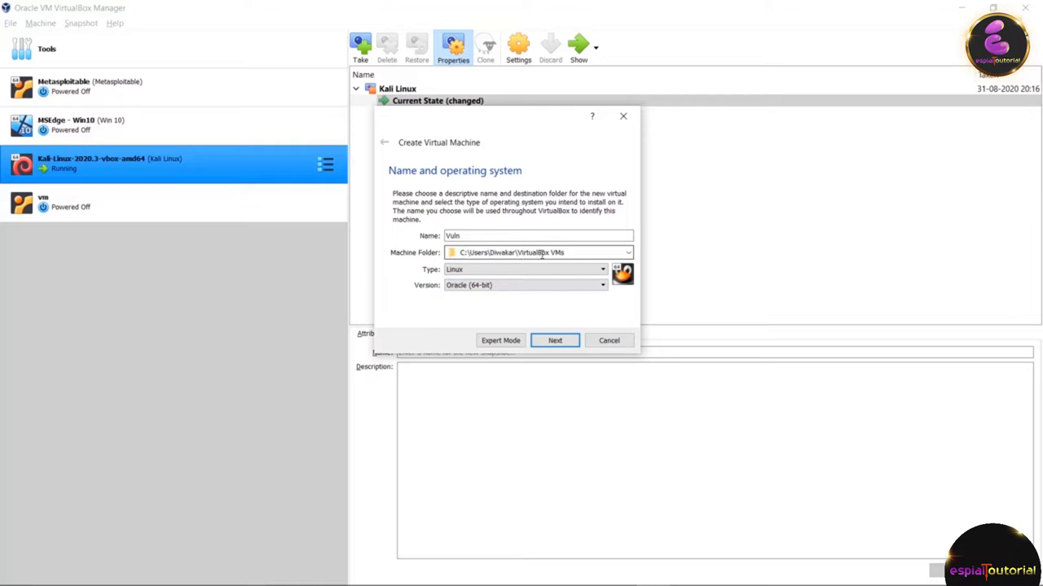
pyautogui.click(482, 288)
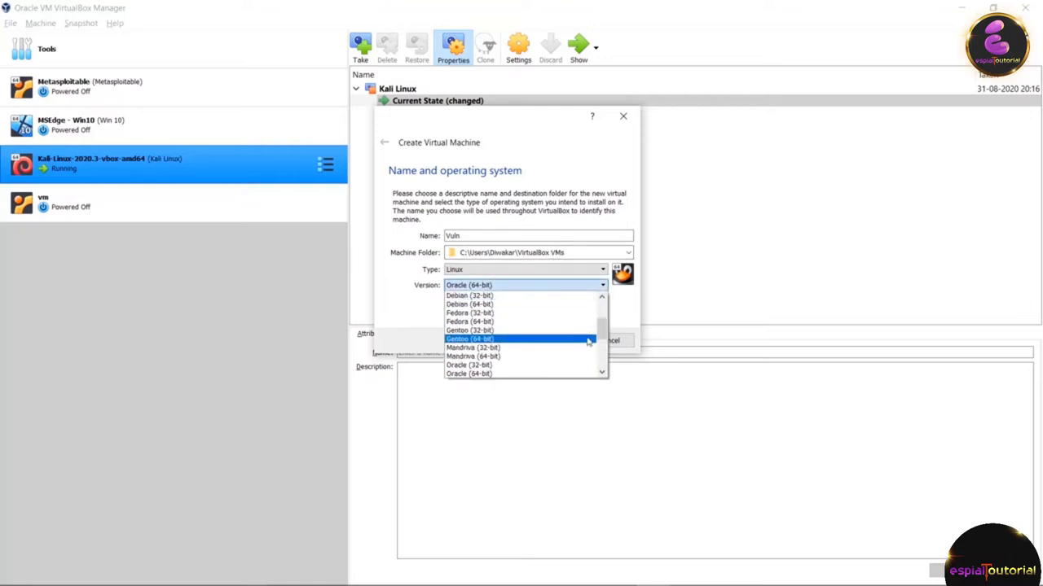
pyautogui.moveTo(603, 333); pyautogui.dragTo(612, 369)
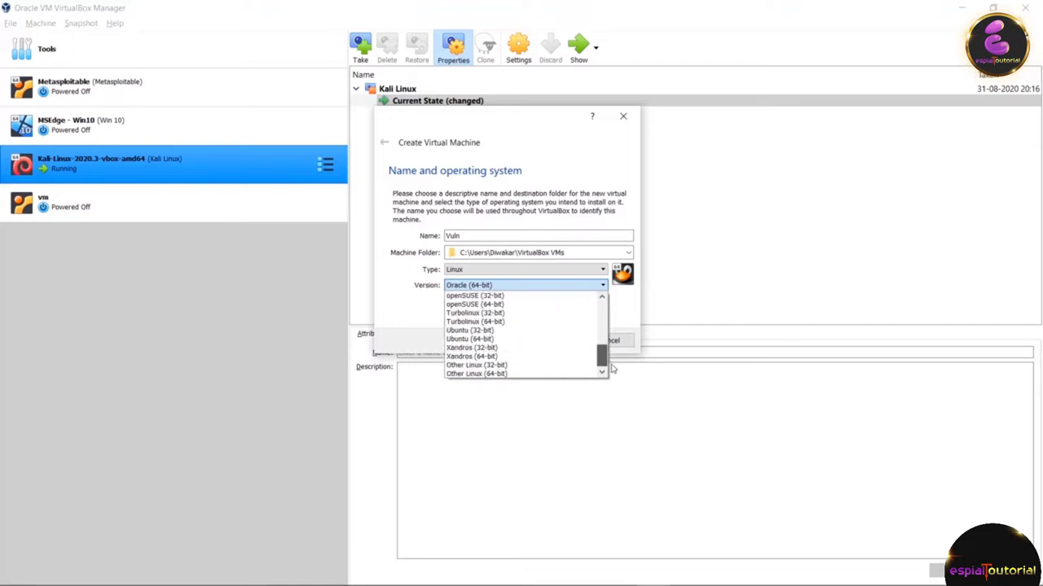
pyautogui.click(491, 339)
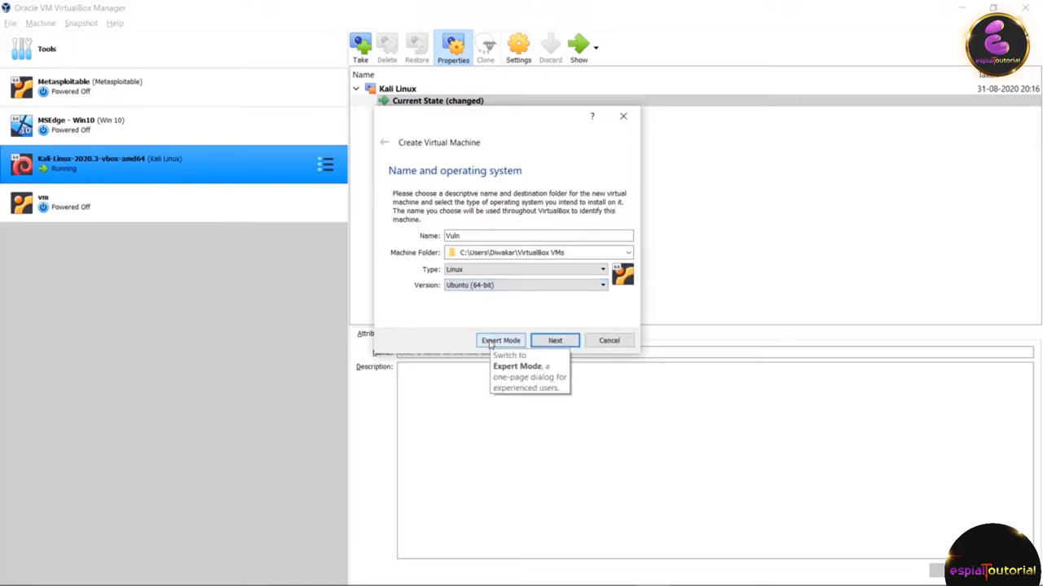
pyautogui.click(559, 343)
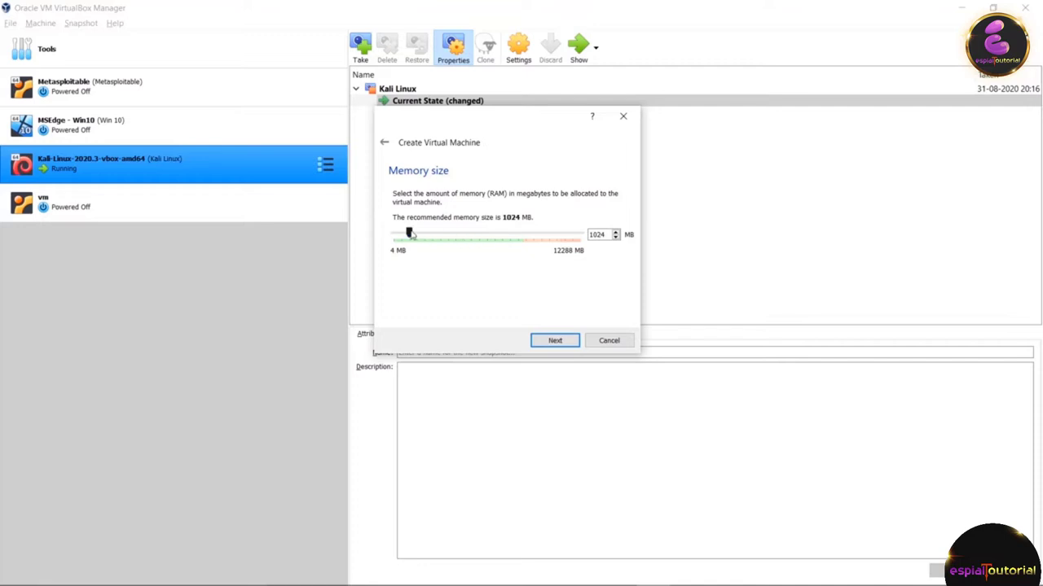
# Step: Lower the Vuln machine's memory to 512 MB and continue to the hard disk page
pyautogui.moveTo(409, 233); pyautogui.dragTo(405, 235)
pyautogui.click(558, 342)
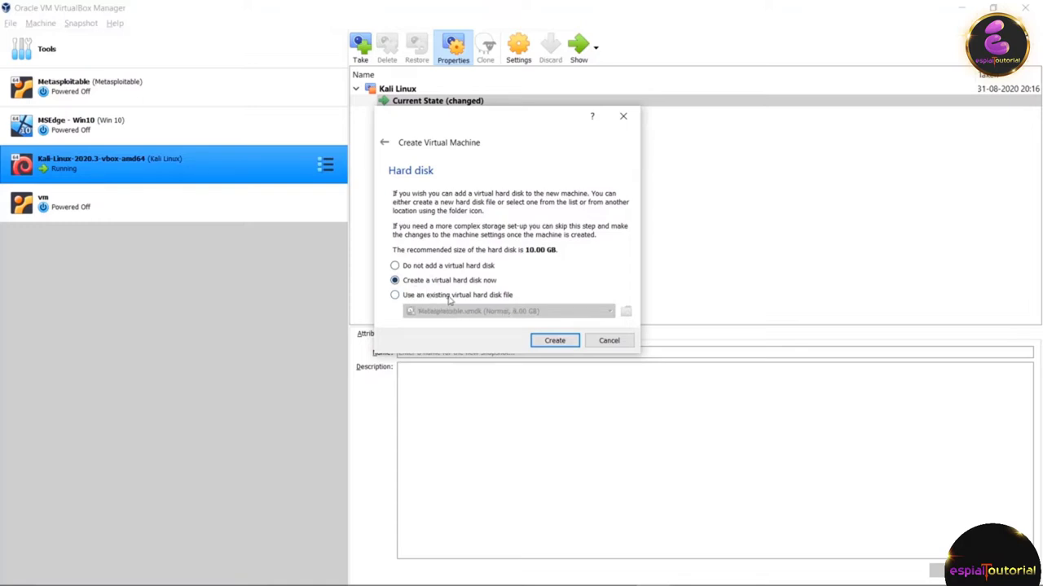
# Step: Choose to use an existing virtual hard disk and begin adding a disk file
pyautogui.click(448, 298)
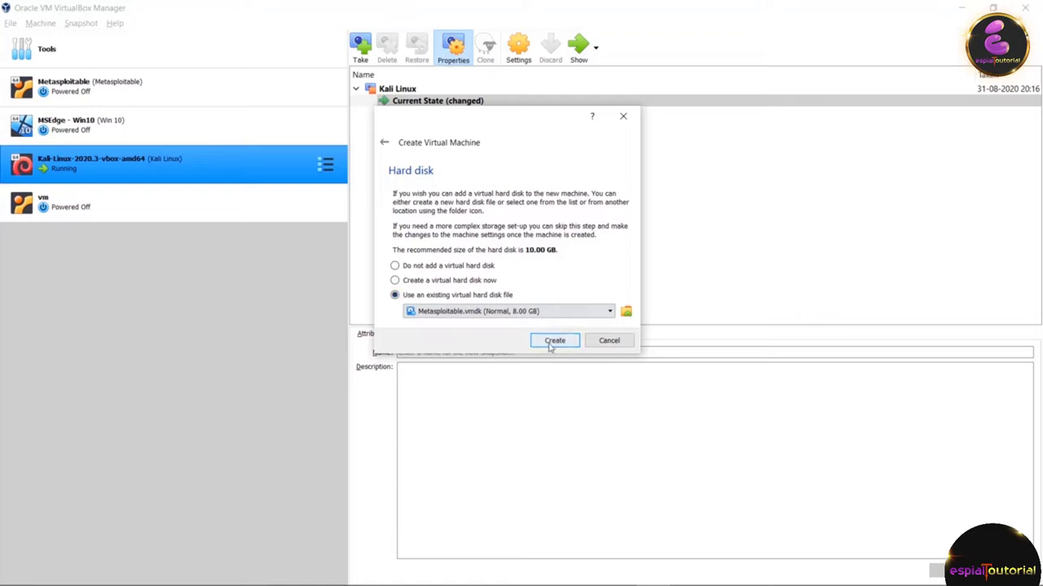
pyautogui.click(626, 312)
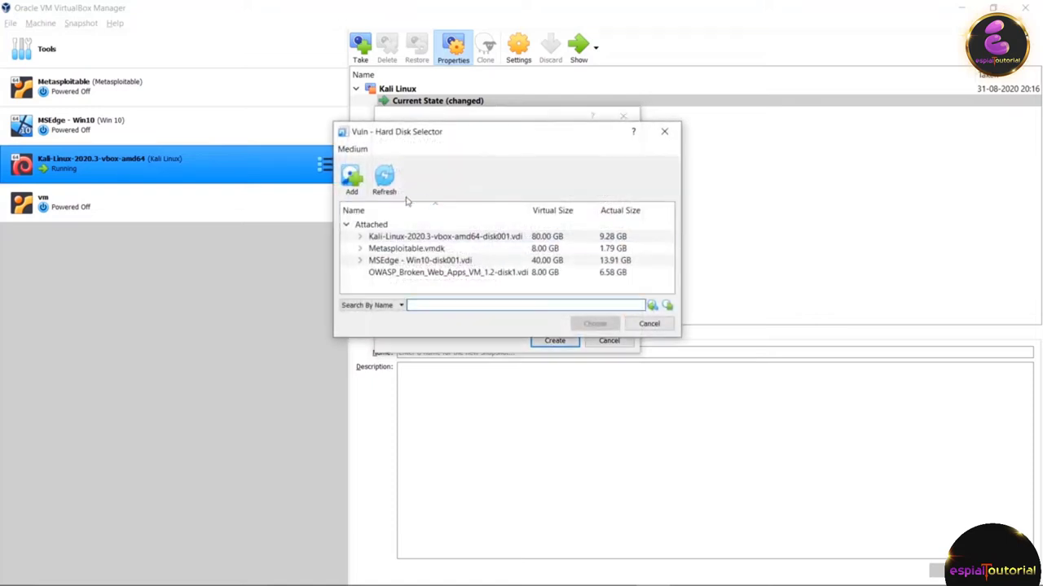
pyautogui.click(352, 180)
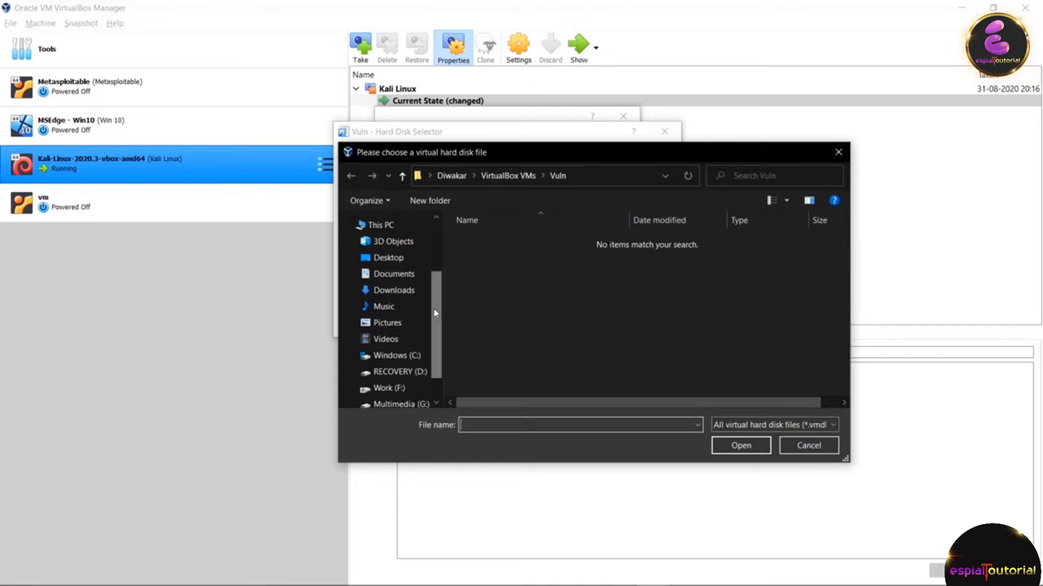
pyautogui.scroll(-1, 431, 334)
pyautogui.click(599, 320)
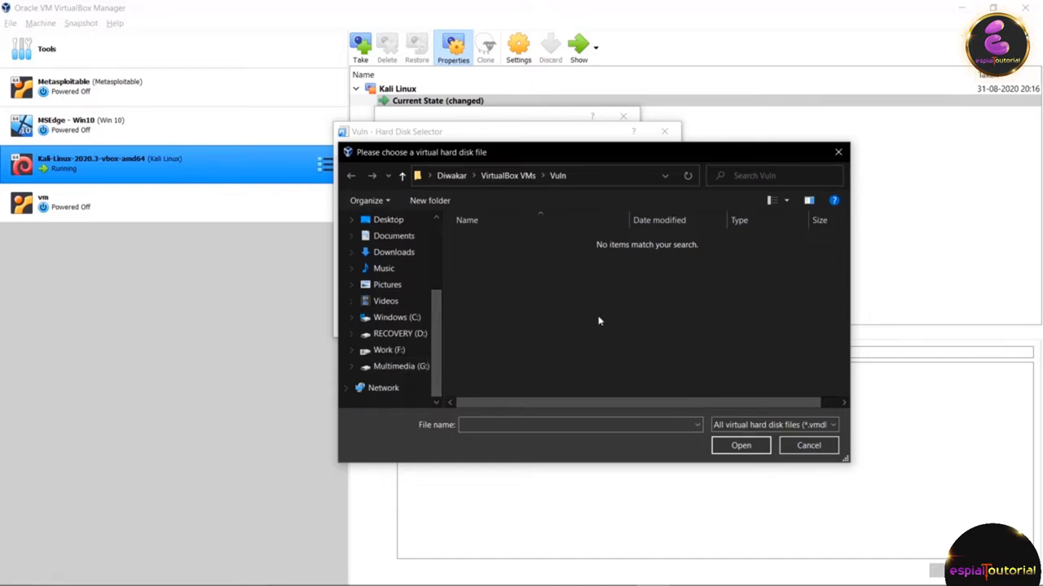
pyautogui.hotkey('alt', 'Up')
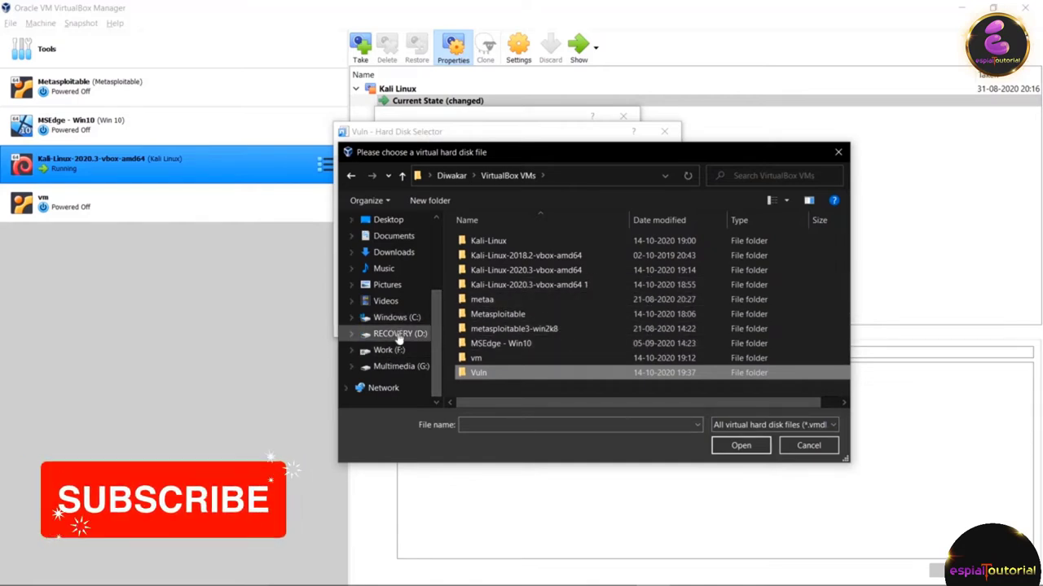
# Step: Add Metasploitable.vmdk from G:\Softwares\operating system\metasploitable-linux-2.0.0\Metasploitable2-Linux as Vuln's disk and finish
pyautogui.click(401, 366)
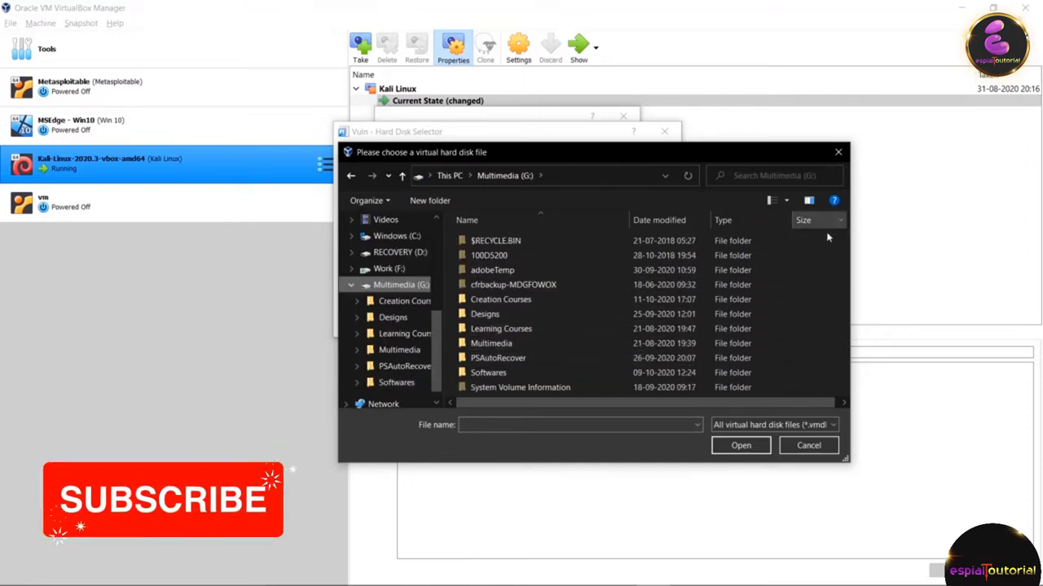
pyautogui.doubleClick(489, 373)
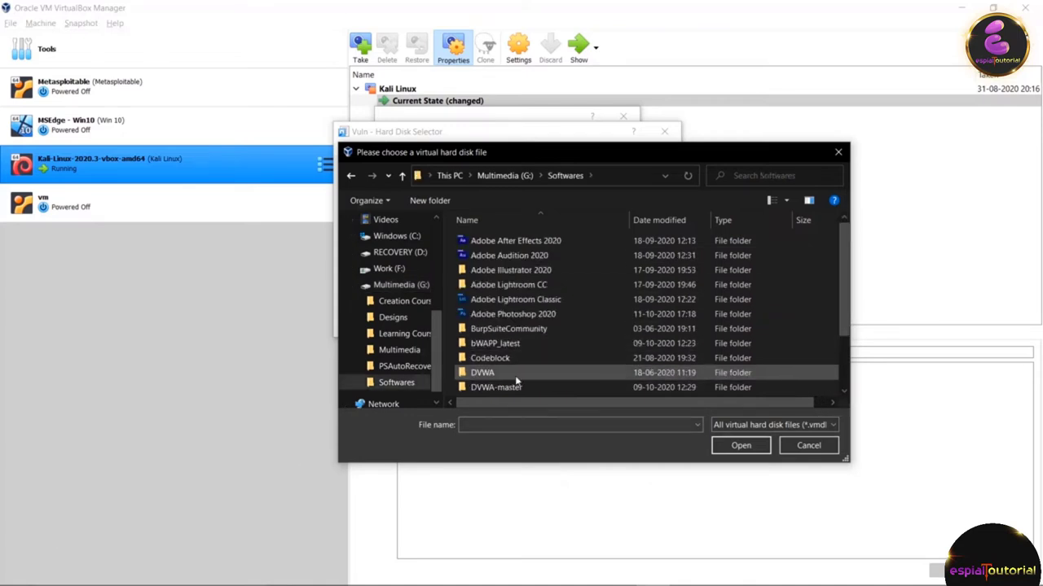
pyautogui.scroll(-2, 835, 328)
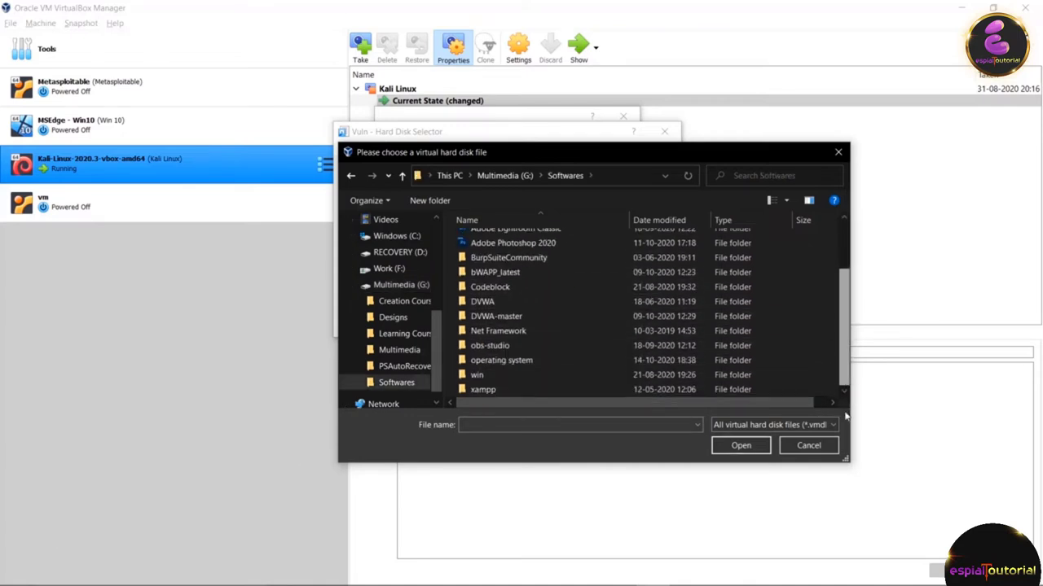
pyautogui.doubleClick(497, 360)
pyautogui.doubleClick(499, 256)
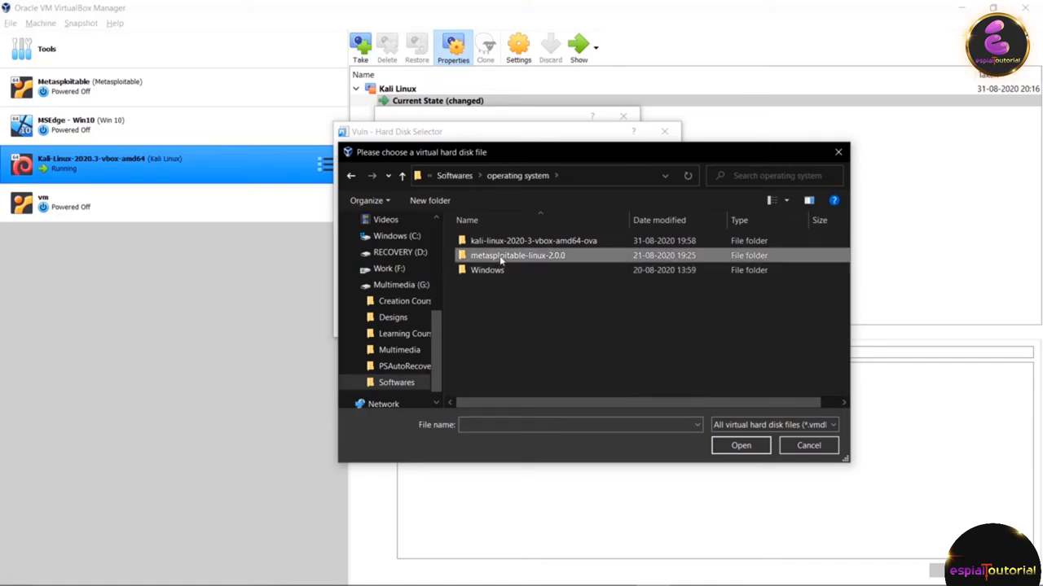
pyautogui.doubleClick(480, 241)
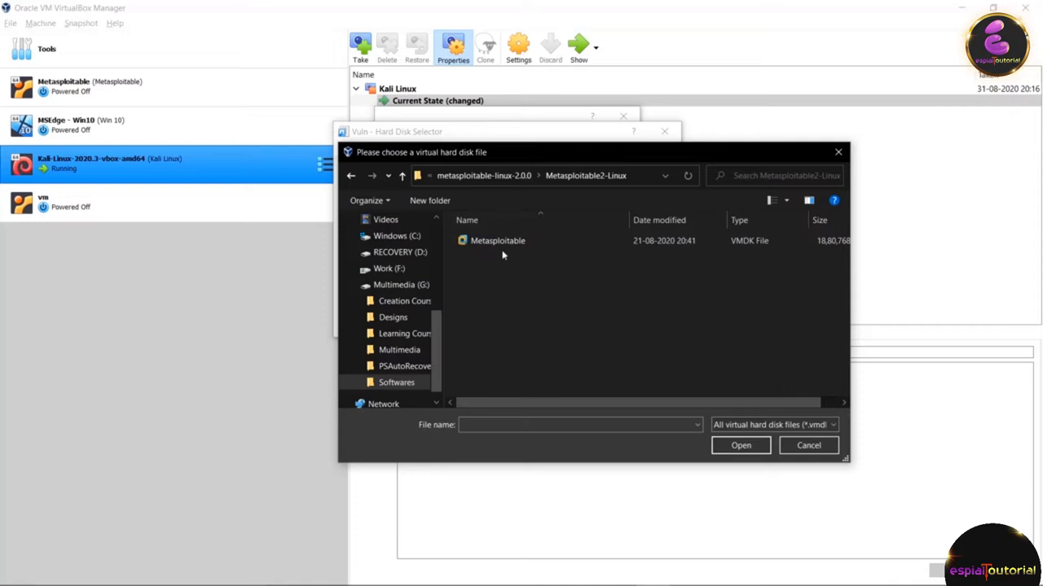
pyautogui.click(490, 242)
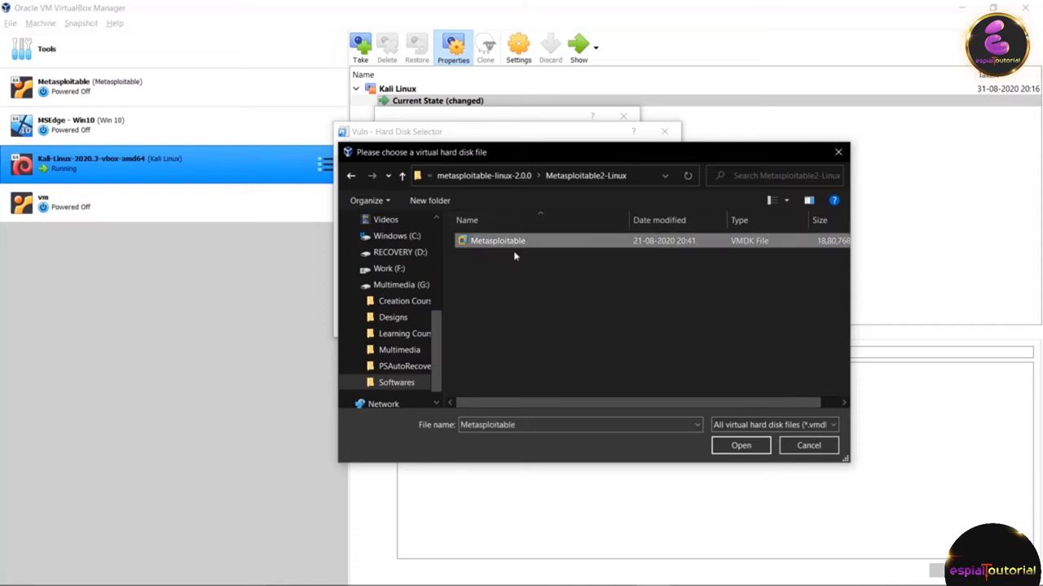
pyautogui.click(724, 448)
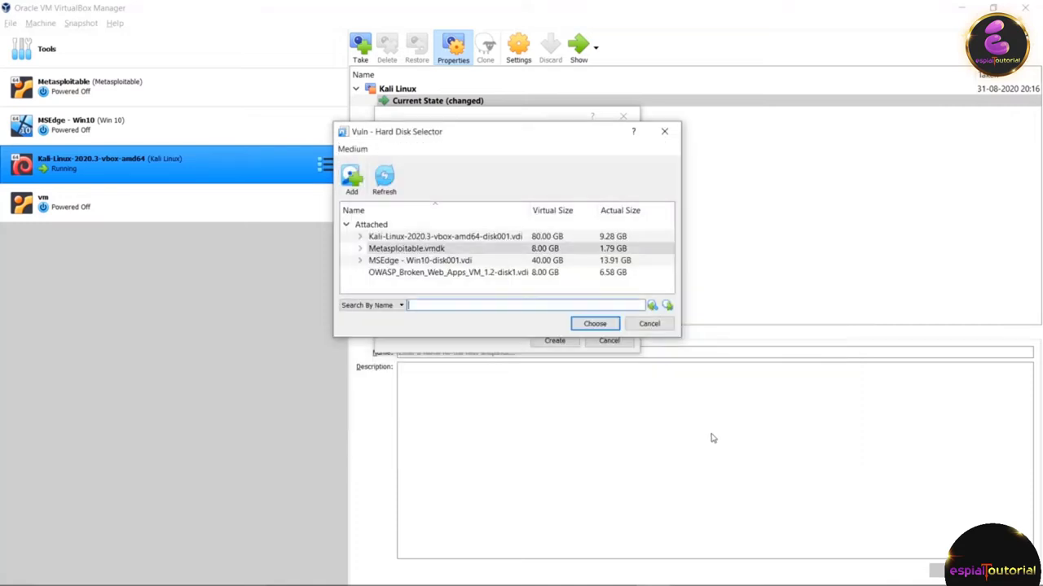
pyautogui.click(590, 325)
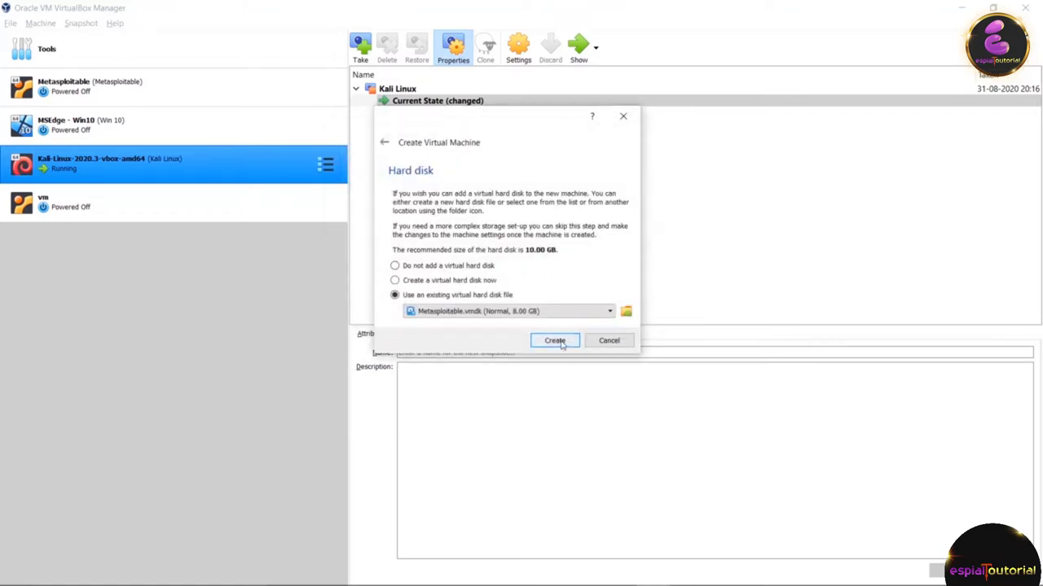
pyautogui.click(557, 341)
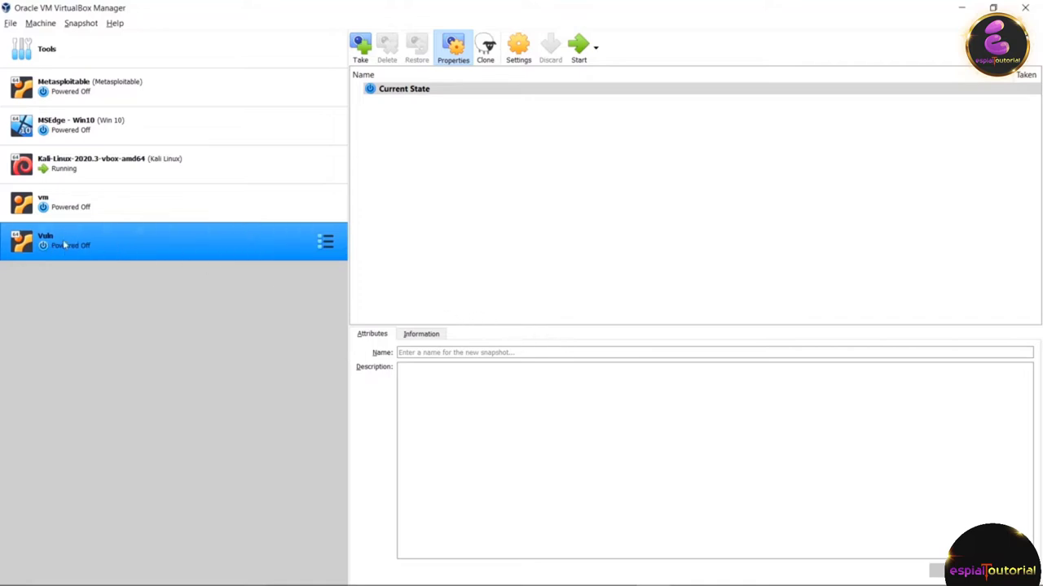
# Step: Start the Vuln machine, bring up its console, and enter msfadmin as the login name
pyautogui.click(575, 47)
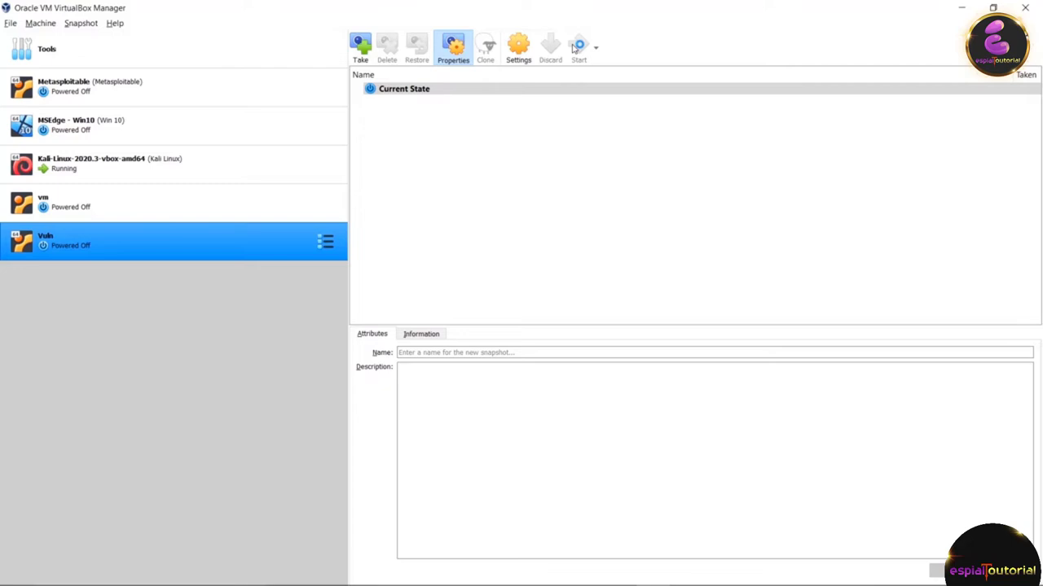
pyautogui.click(577, 47)
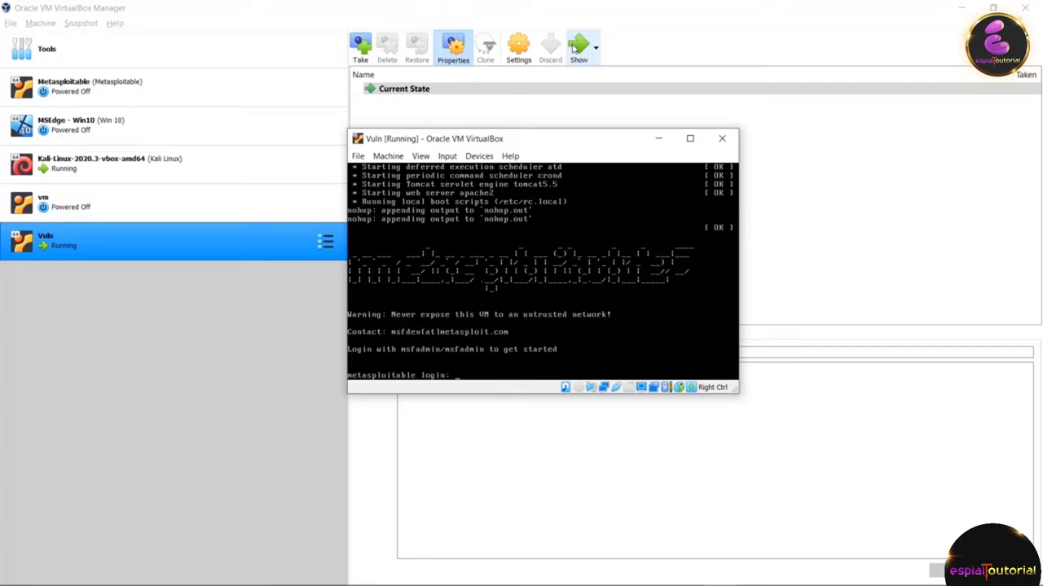
pyautogui.write('msfadmin')
# Step: Log in to Vuln with the default account's password and run ifconfig
pyautogui.press('Return')
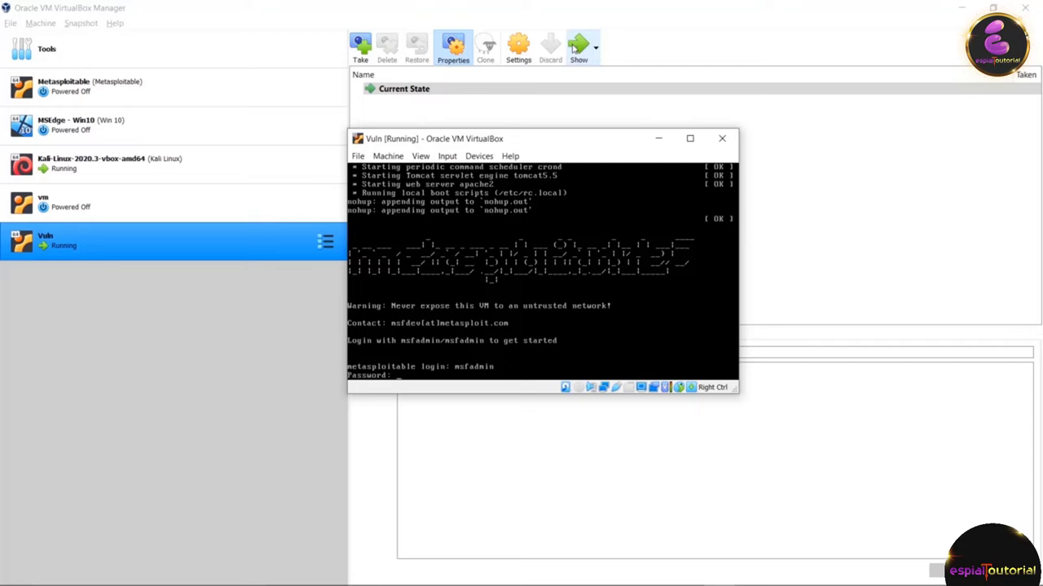
pyautogui.press('Return')
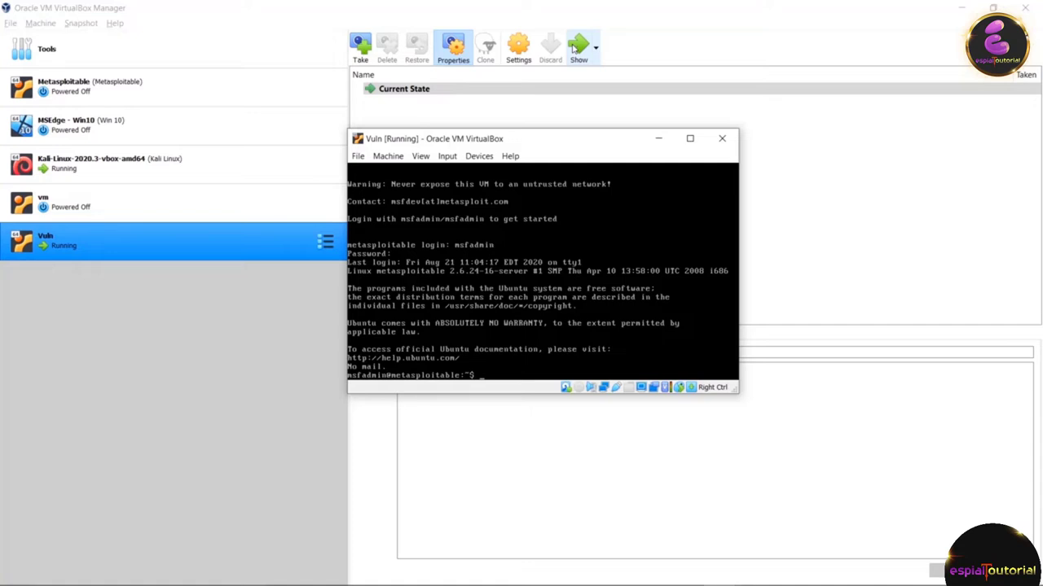
pyautogui.write('onfig')
pyautogui.press('Return')
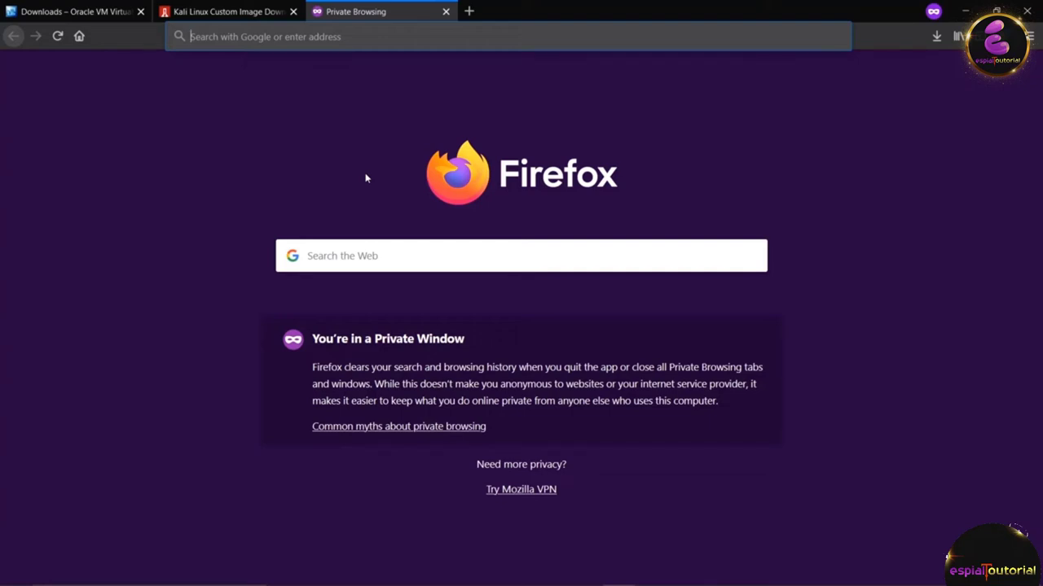
# Step: Search the web for 'owaspbwa ova file'
pyautogui.write('owaspbw')
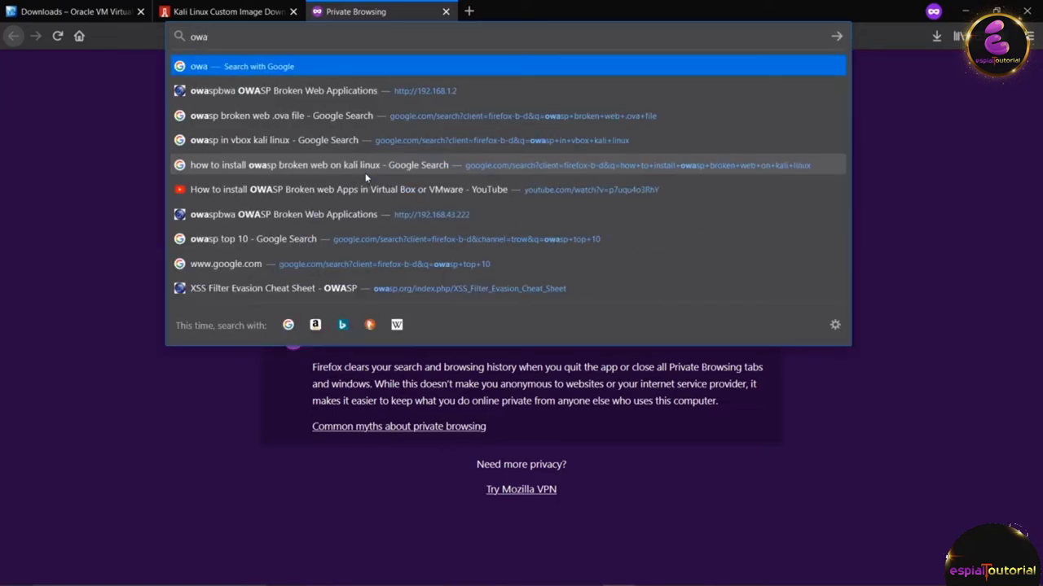
pyautogui.write('a ova ')
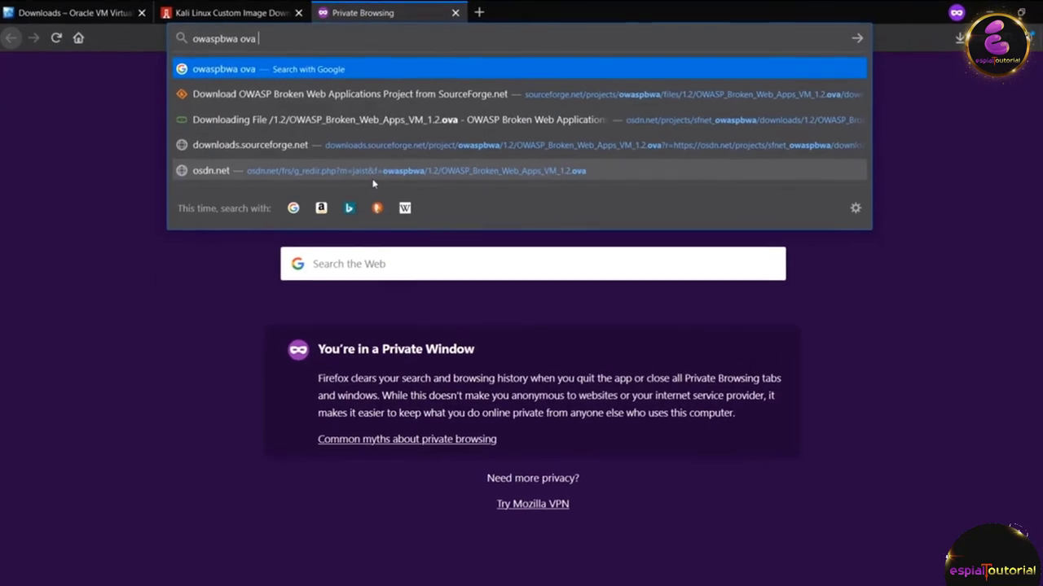
pyautogui.write('file')
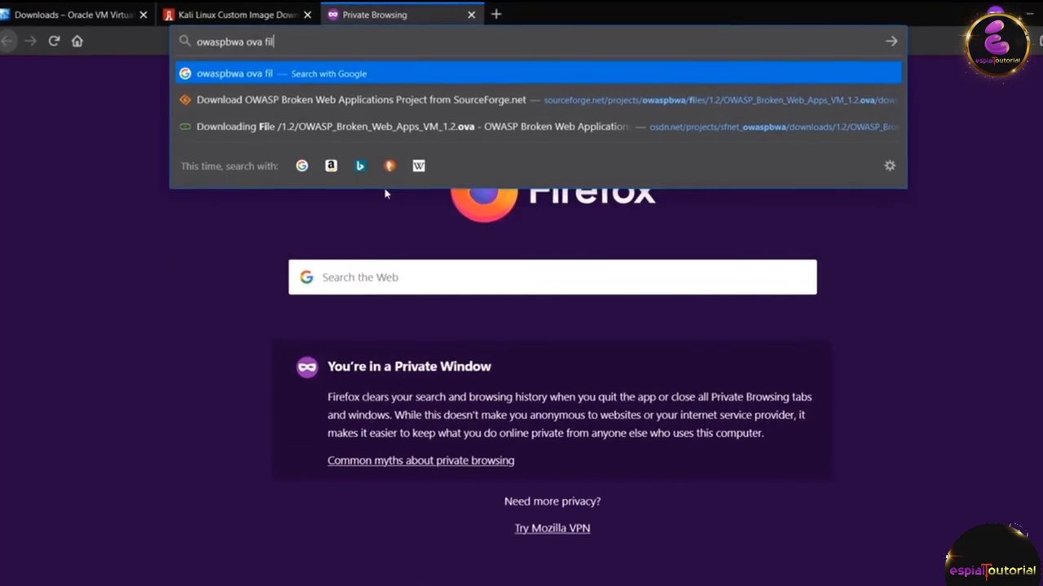
pyautogui.press('Return')
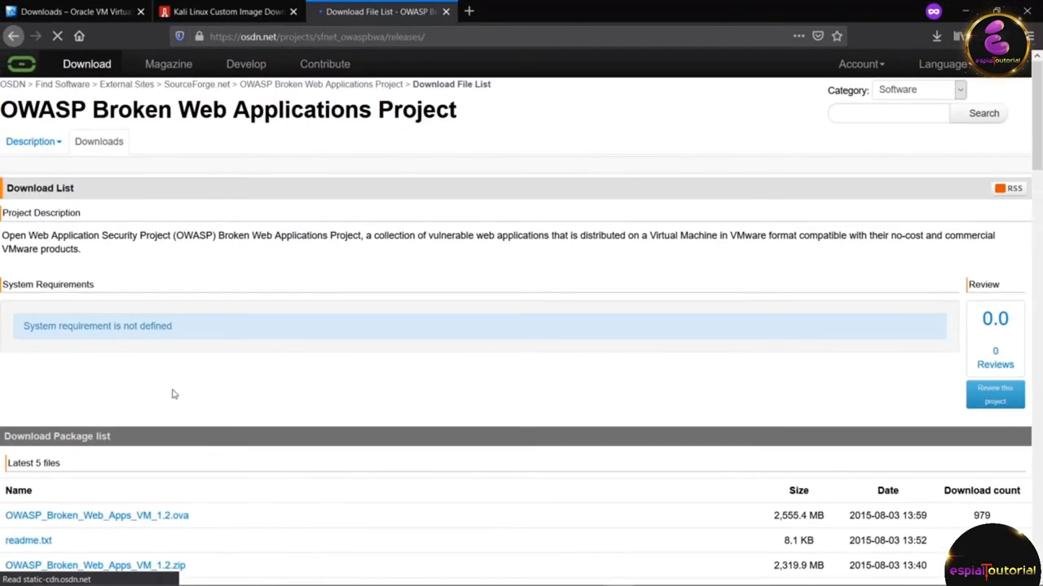
# Step: Open the OSDN page for OWASP_Broken_Web_Apps_VM_1.2.ova and start its download
pyautogui.scroll(-4, 1036, 204)
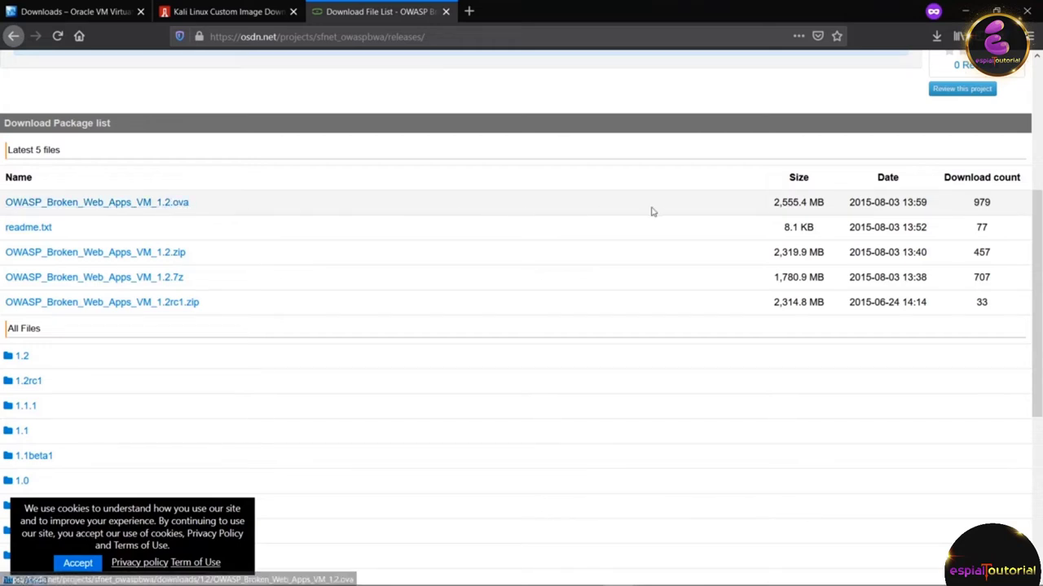
pyautogui.click(141, 205)
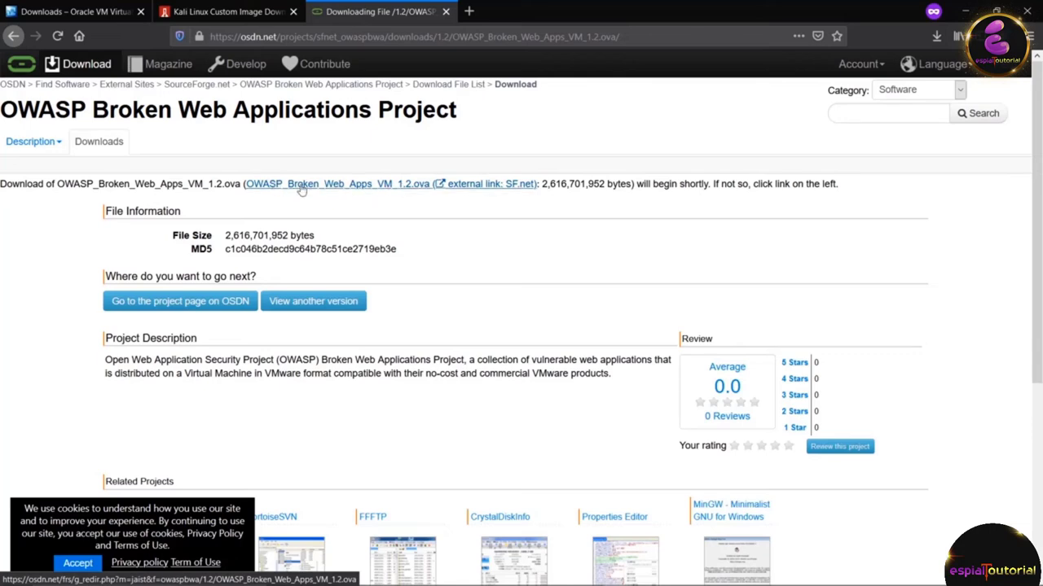
pyautogui.click(379, 189)
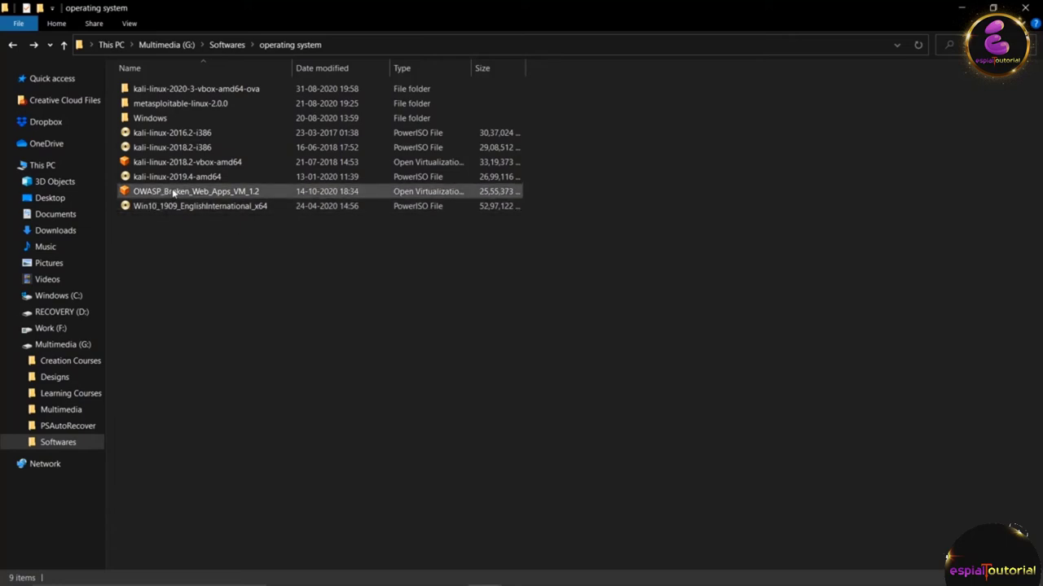
# Step: Open OWASP_Broken_Web_Apps_VM_1.2 from the operating system folder to import it into VirtualBox
pyautogui.click(220, 194)
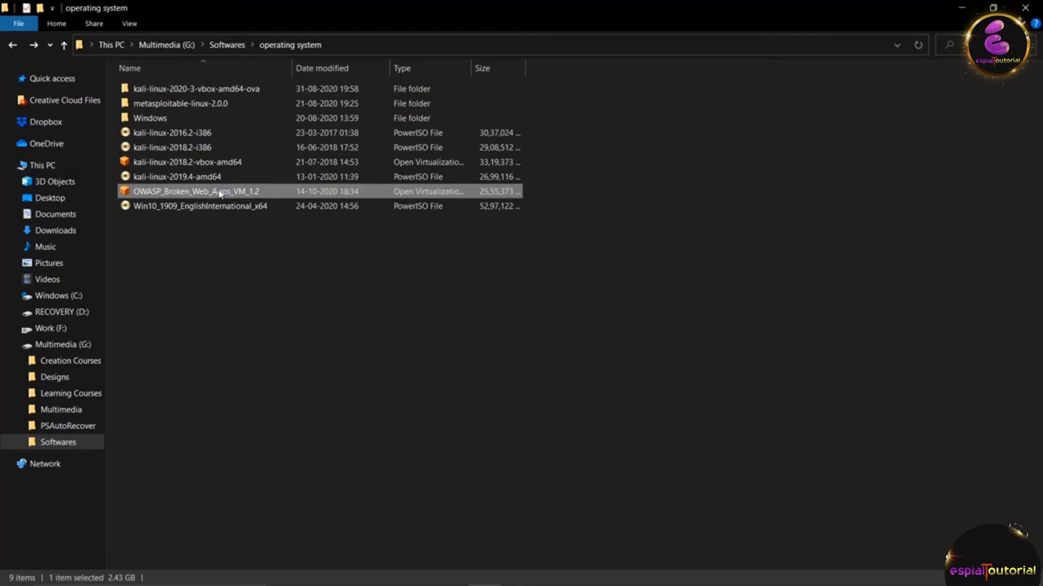
pyautogui.doubleClick(220, 193)
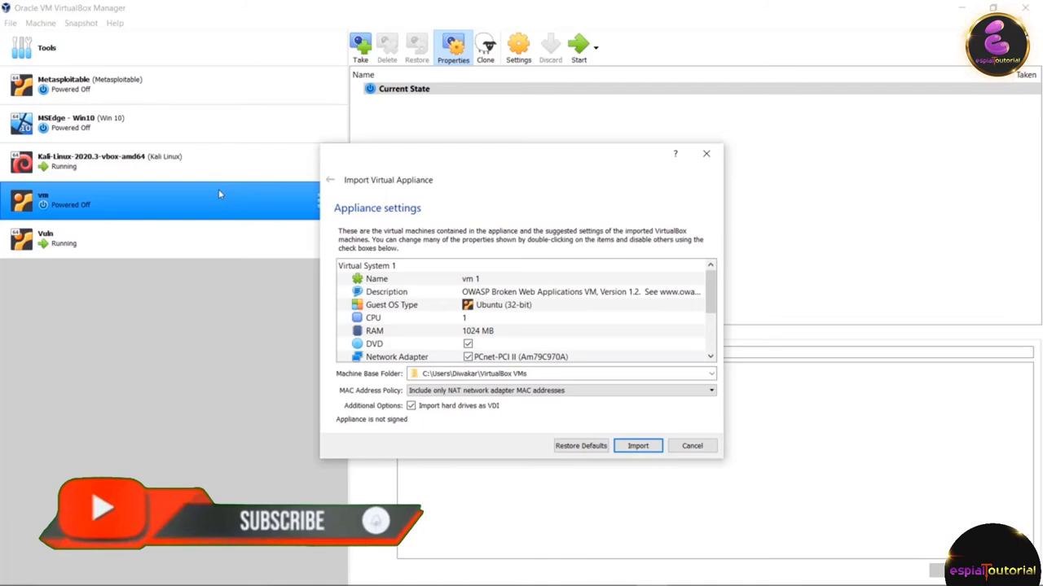
# Step: Rename the appliance's machine from 'vm 1' to 'Owaspbwa' and import it
pyautogui.click(484, 283)
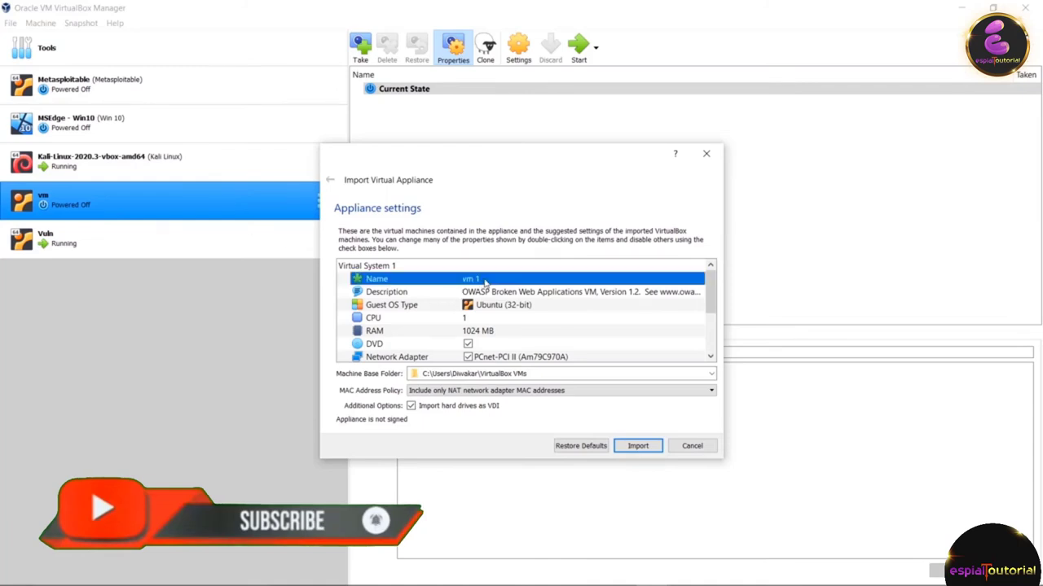
pyautogui.doubleClick(473, 283)
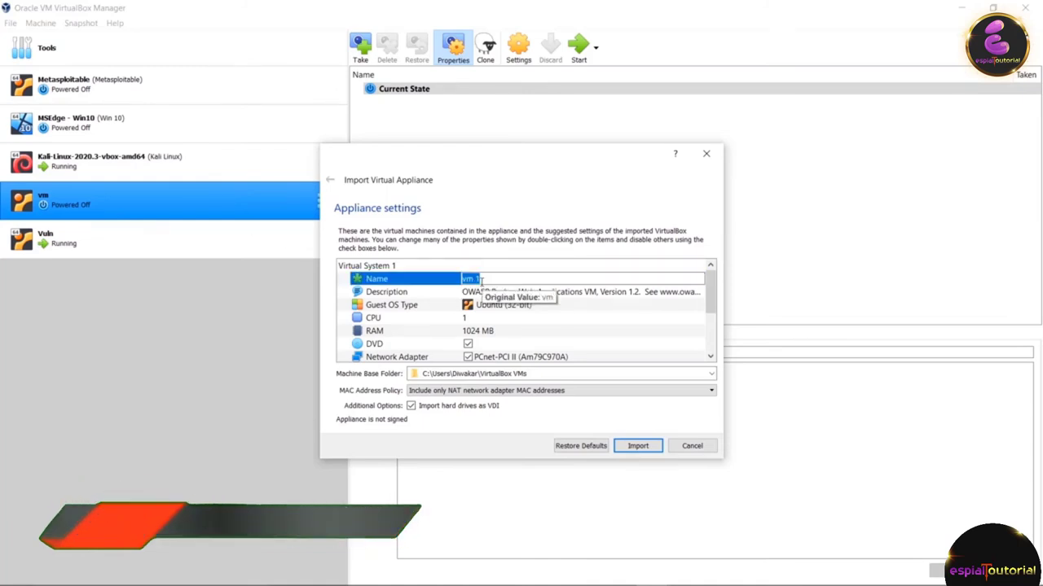
pyautogui.press('BackSpace')
pyautogui.write('Owas')
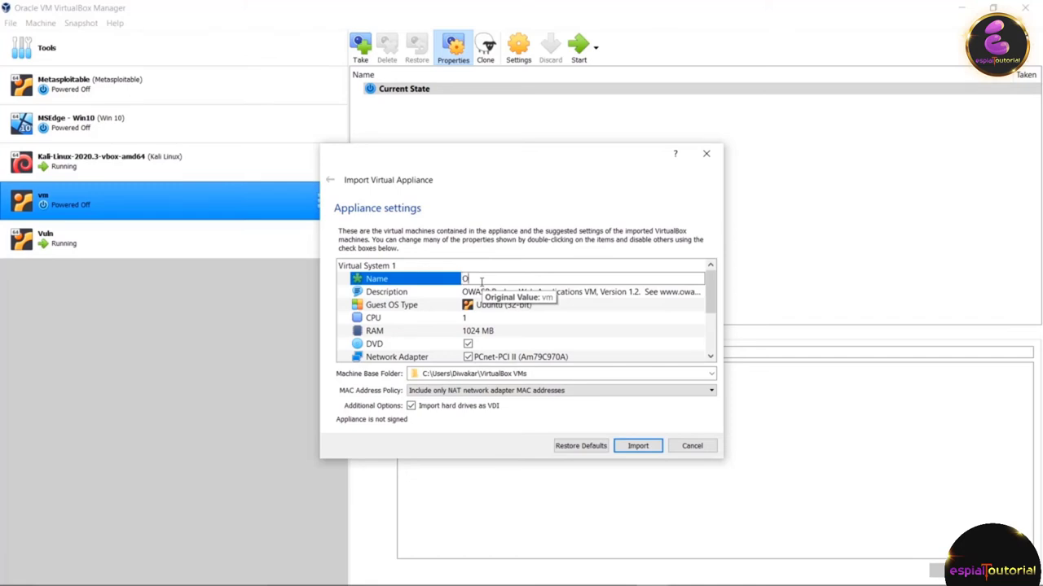
pyautogui.write('pbwa')
pyautogui.click(638, 447)
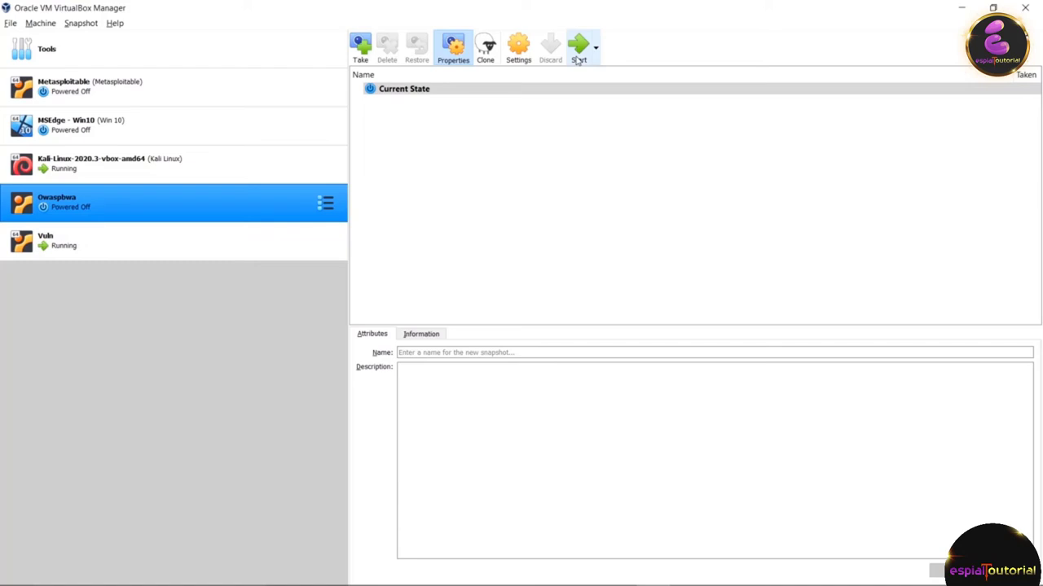
# Step: Boot the Owaspbwa VM and log in to its console as root with the account password
pyautogui.click(577, 51)
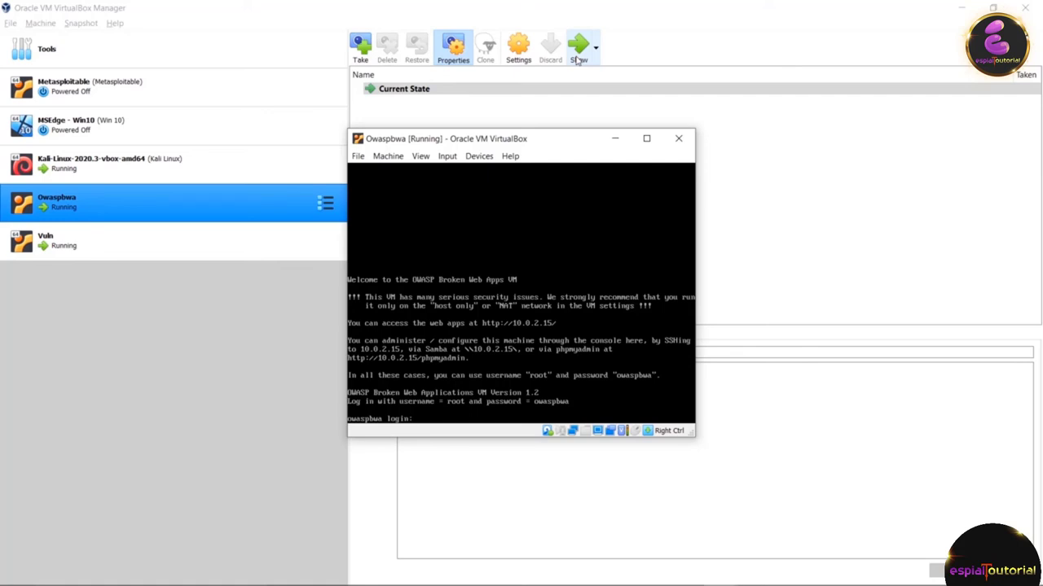
pyautogui.write('root')
pyautogui.press('Return')
pyautogui.write('owaspbwa')
pyautogui.press('Return')
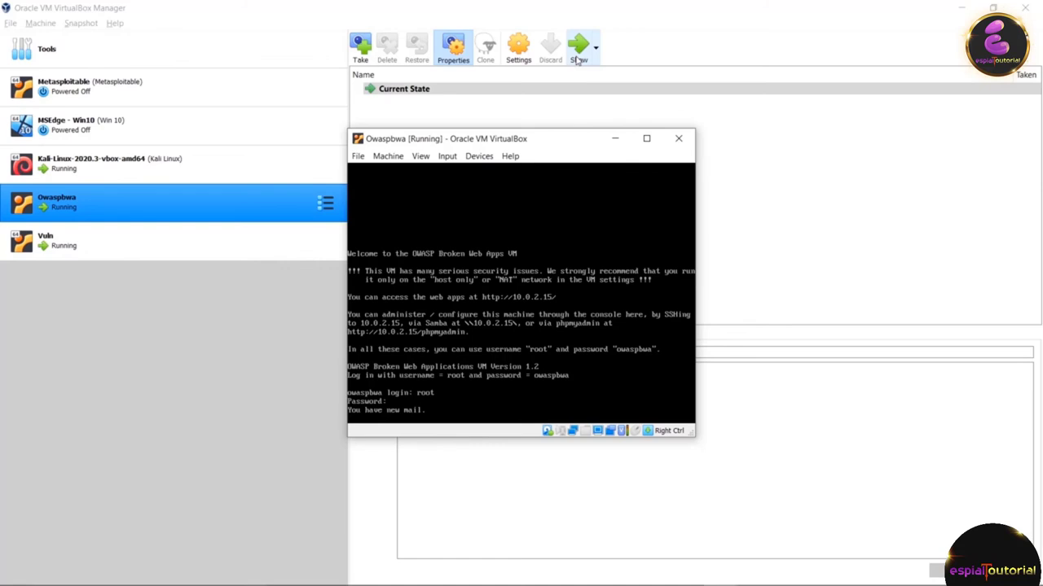